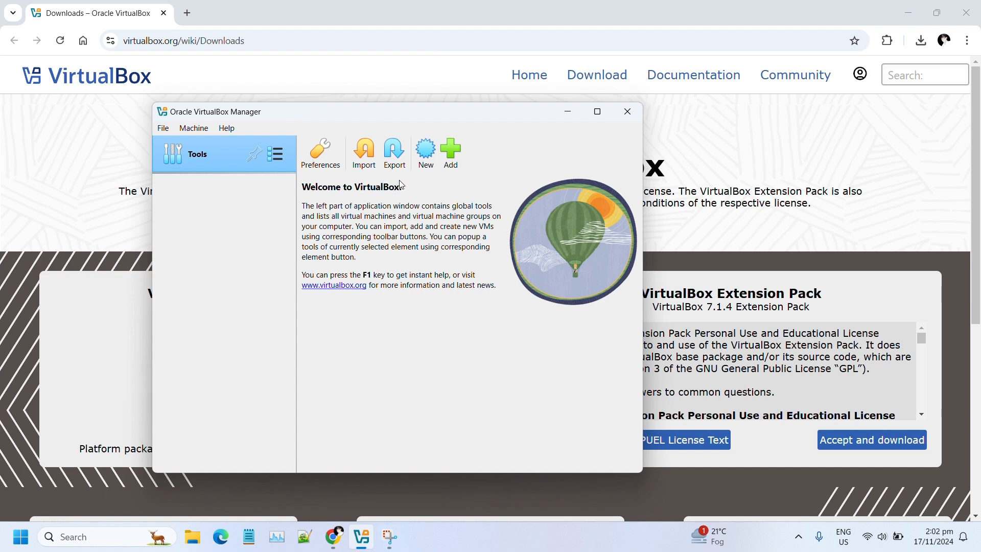
- Name the new machine los22 and attach the los22.iso disc image from Other...
left_click(423, 160)
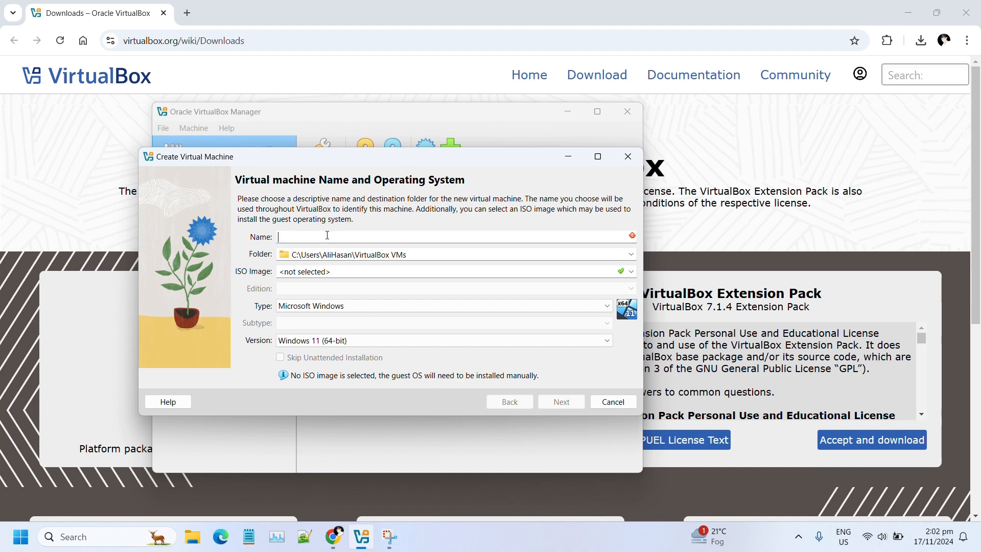
type("los22")
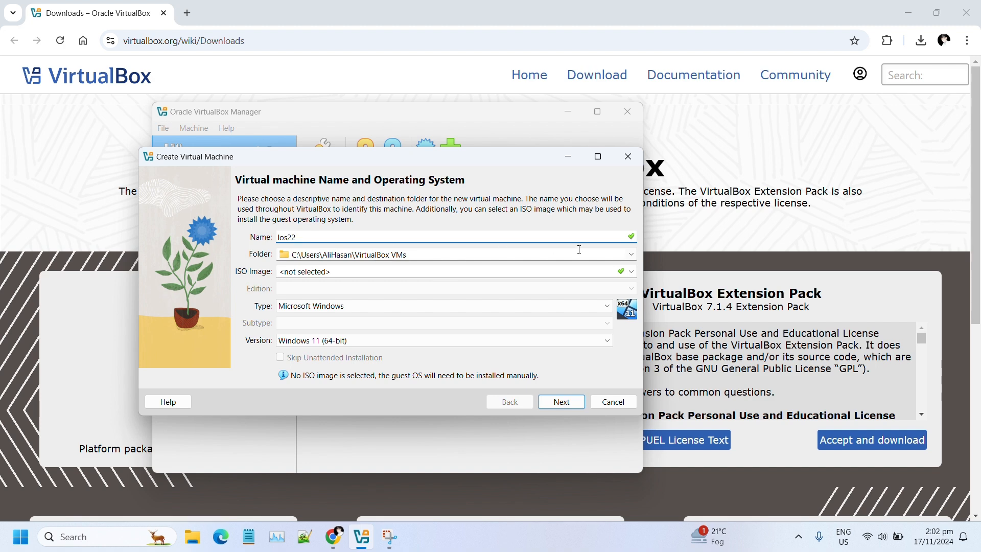
left_click(636, 275)
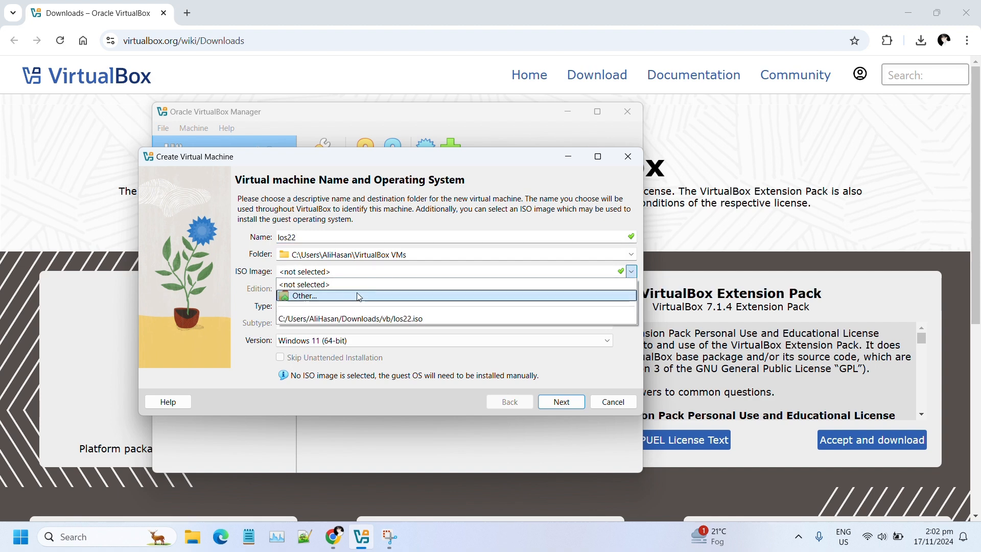
left_click(334, 296)
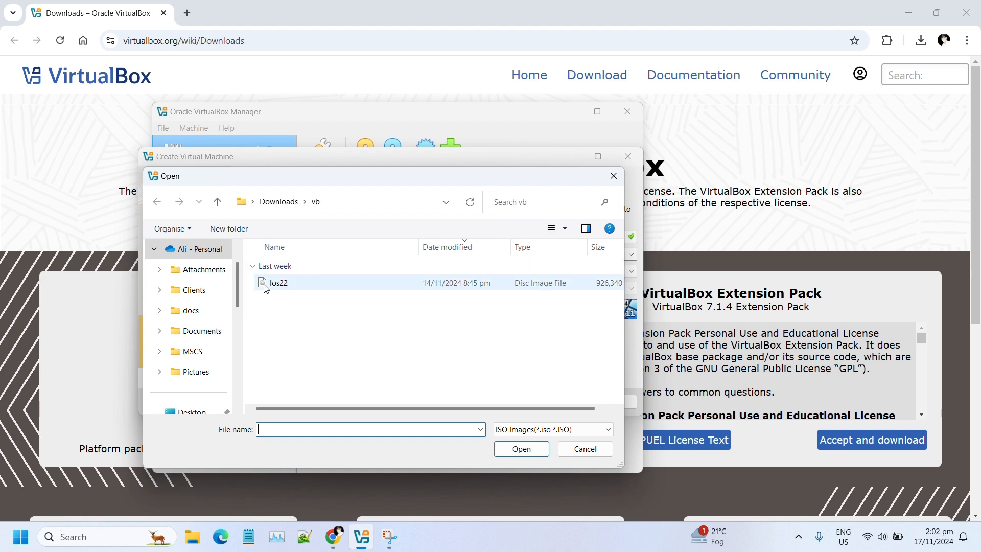
double_click(266, 286)
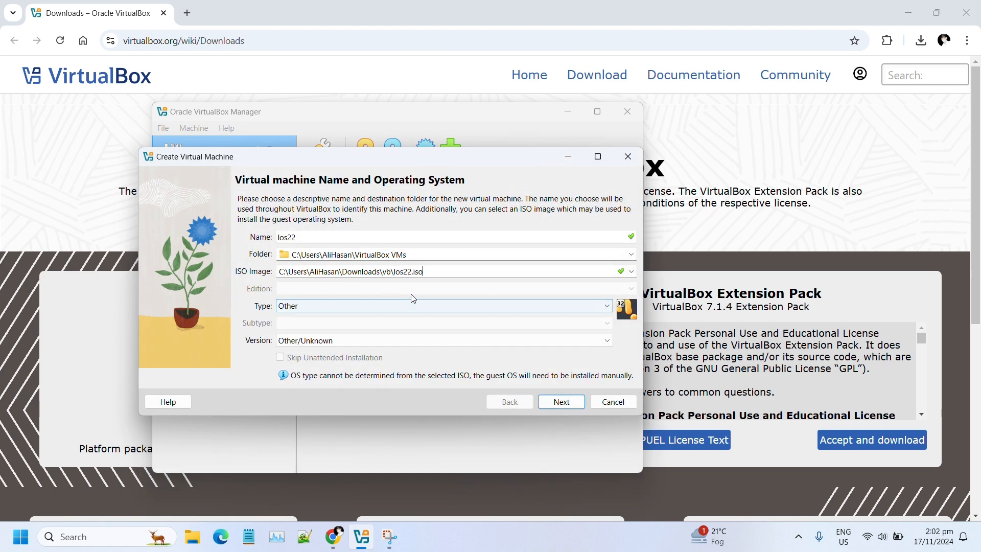
- Choose type Linux with subtype Other Linux (64-bit), then advance to the Hardware page
left_click(407, 270)
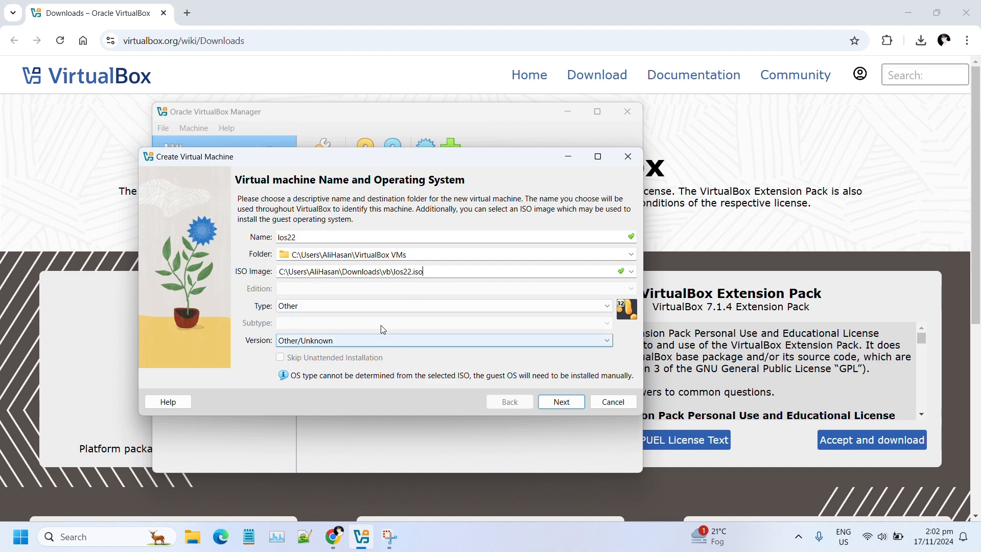
left_click(325, 308)
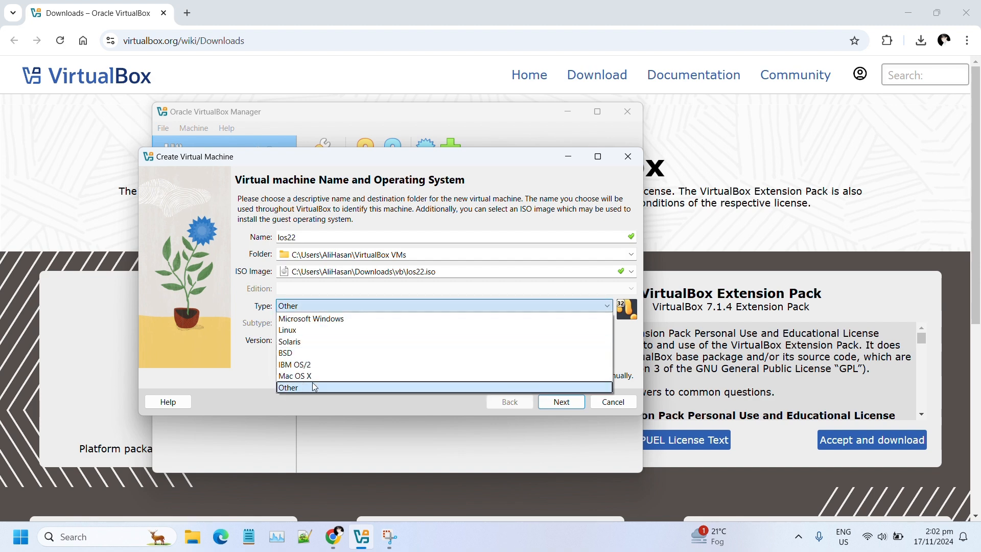
left_click(305, 388)
left_click(327, 341)
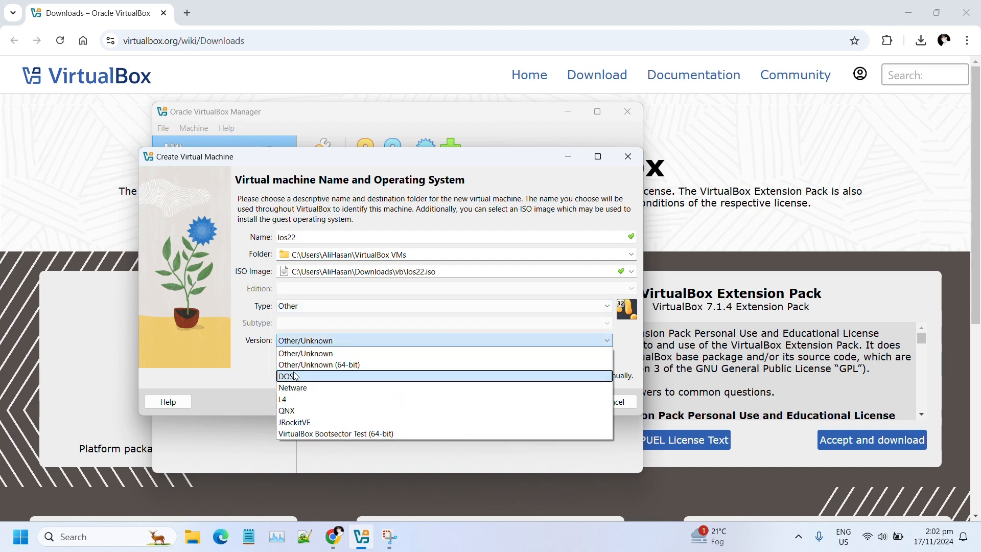
left_click(305, 308)
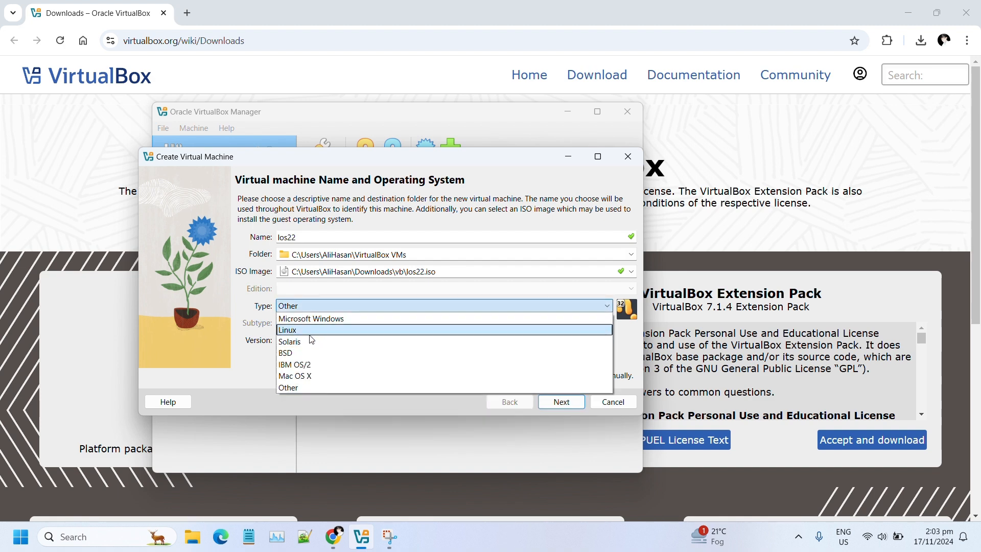
left_click(300, 330)
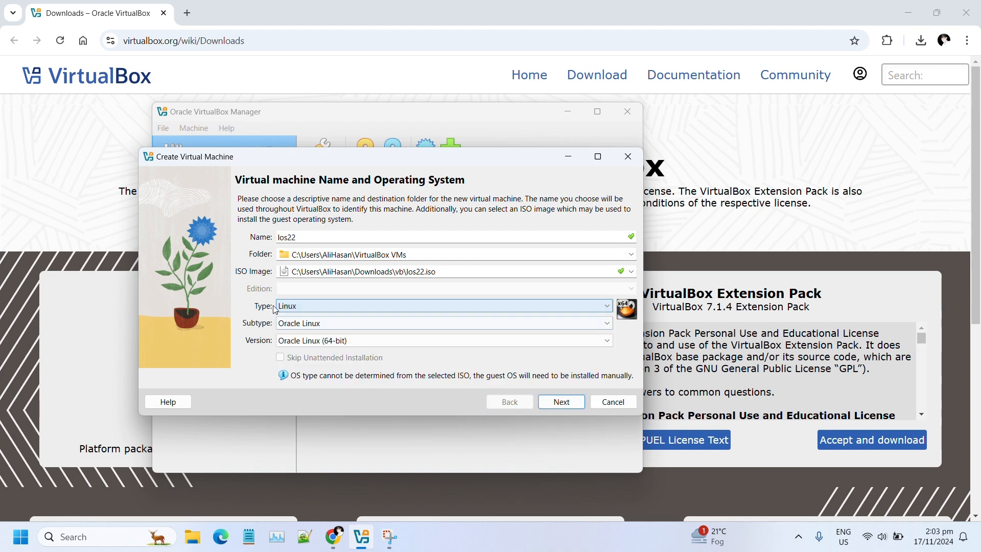
left_click(304, 325)
scroll(307, 392, "down", 1)
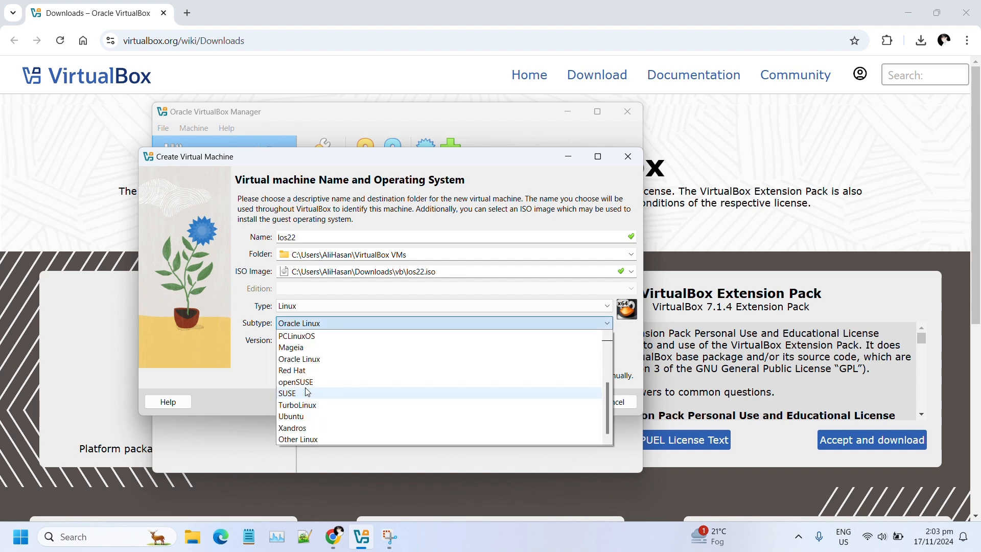
left_click(312, 440)
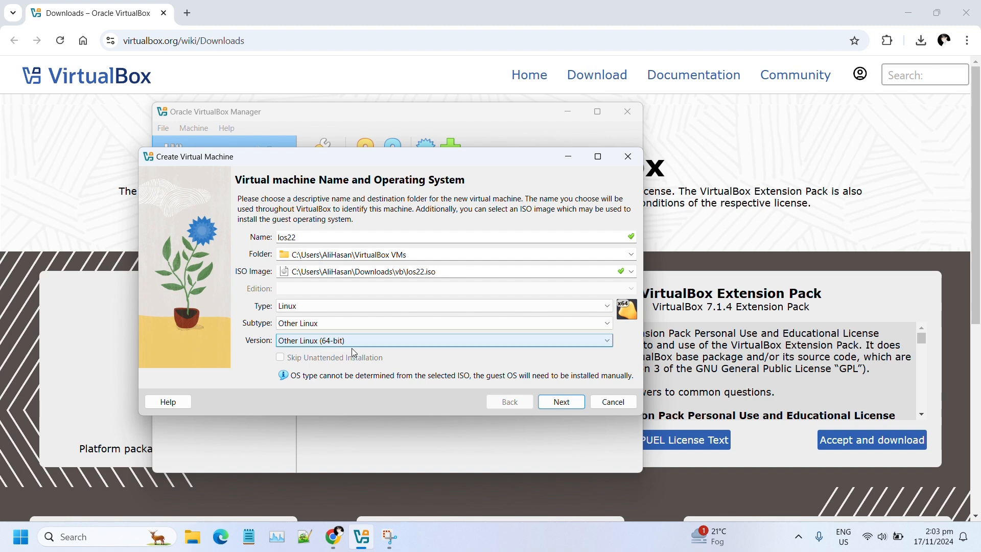
left_click(546, 402)
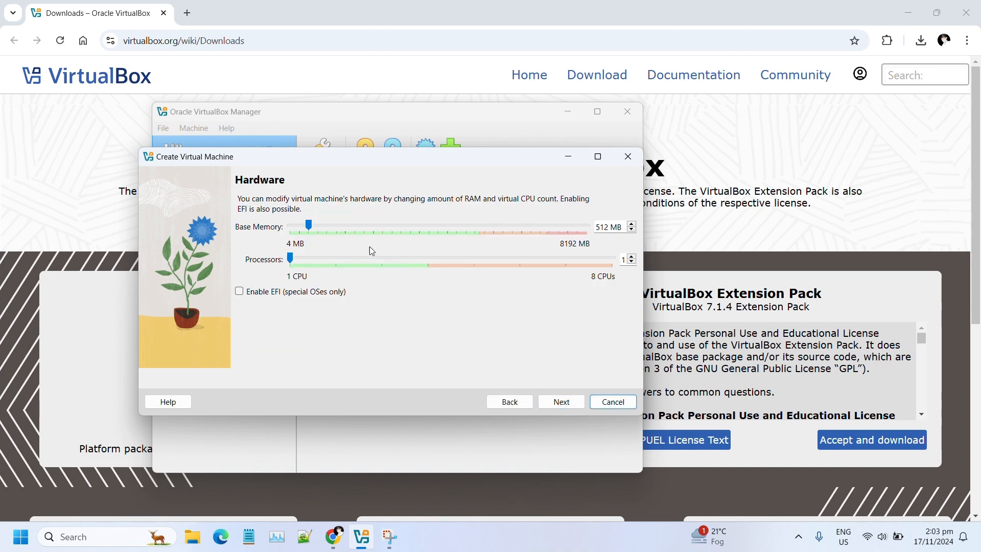
- Allocate 2986 MB base memory and 4 processors, and enable EFI
left_click_drag(309, 226, 400, 234)
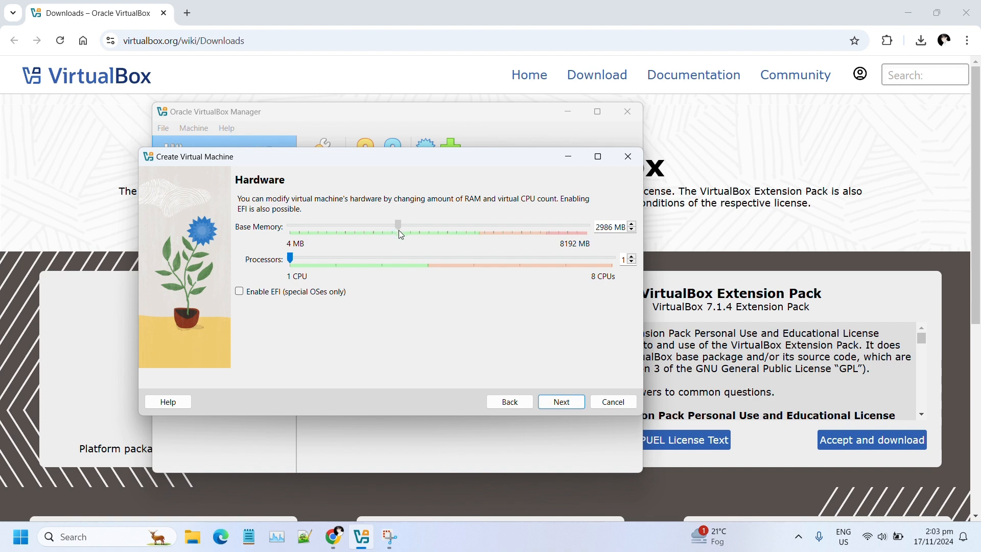
left_click_drag(291, 262, 346, 263)
left_click_drag(414, 254, 415, 255)
left_click(245, 294)
left_click(565, 402)
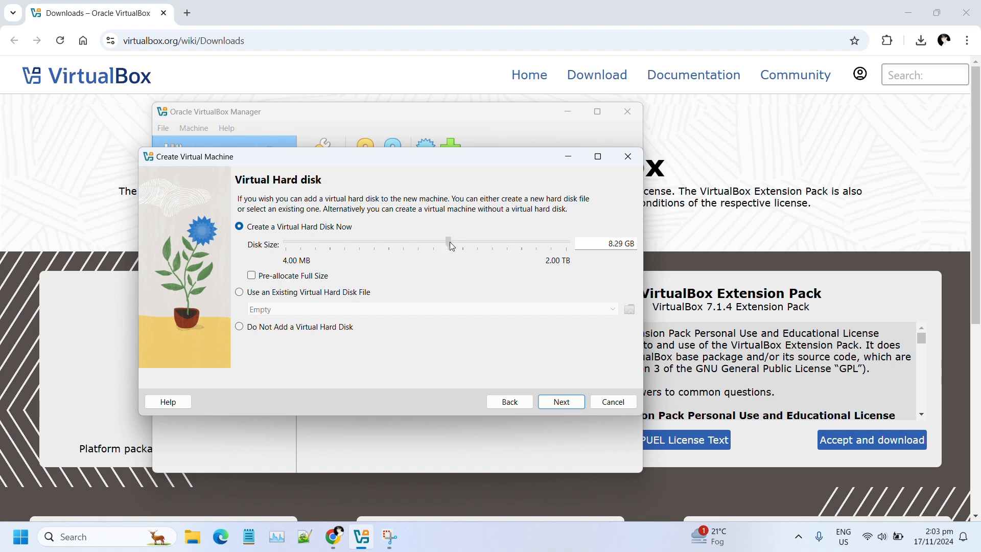
- Set the virtual hard disk size to 13 GB
mouse_move(453, 246)
left_mouse_down()
mouse_move(472, 247)
mouse_move(462, 252)
left_mouse_up()
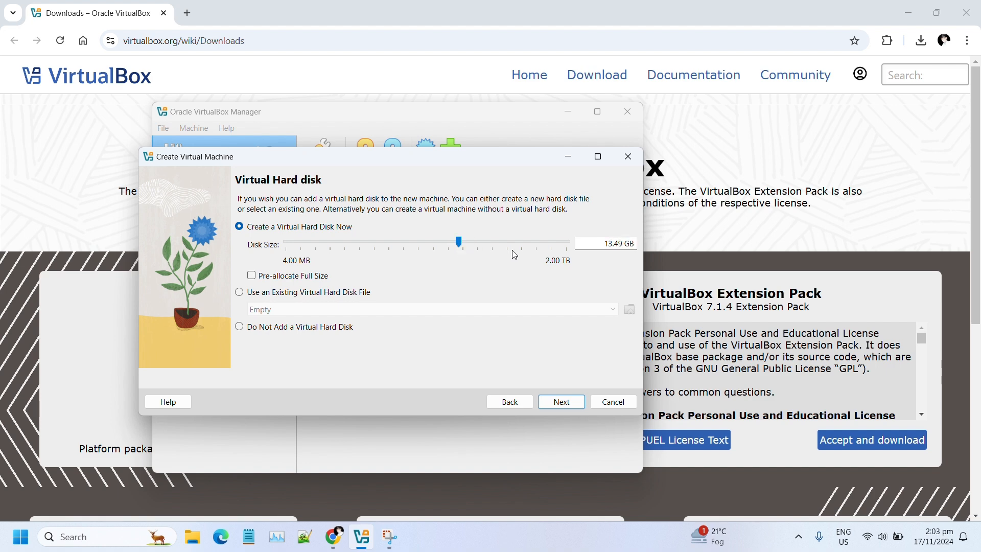
double_click(605, 241)
key("ctrl+a")
type("13")
key("Return")
- Review the summary and finish creating the los22 machine
left_click(511, 402)
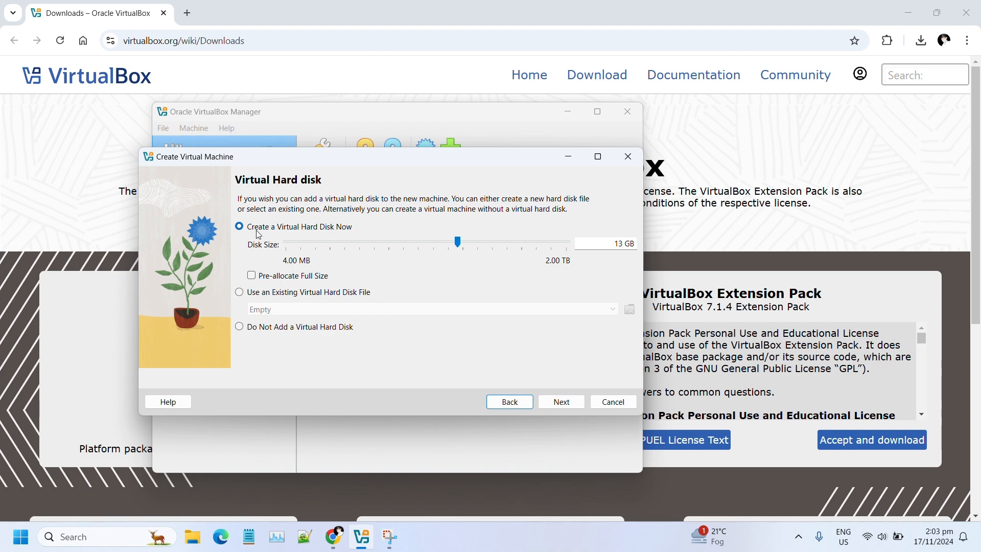
left_click(562, 401)
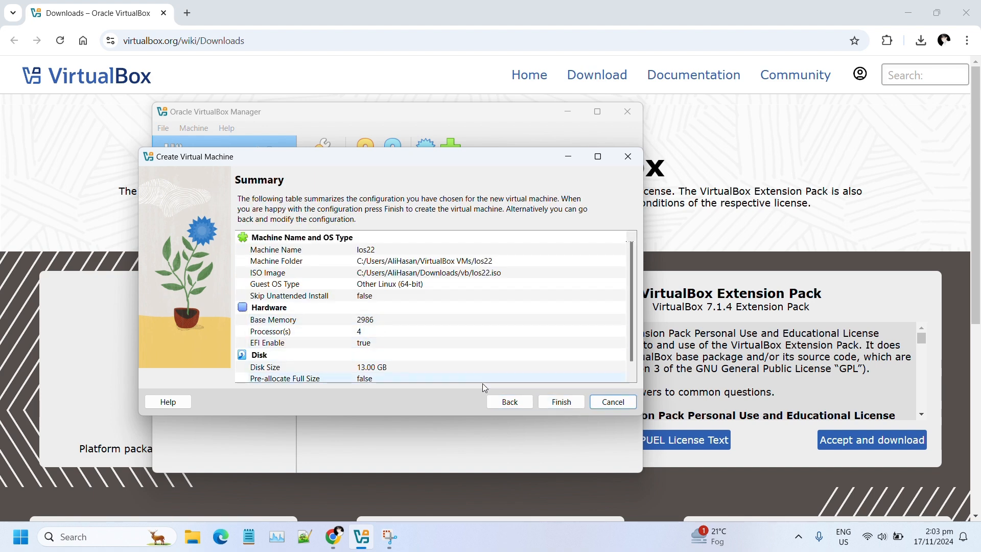
left_click(560, 403)
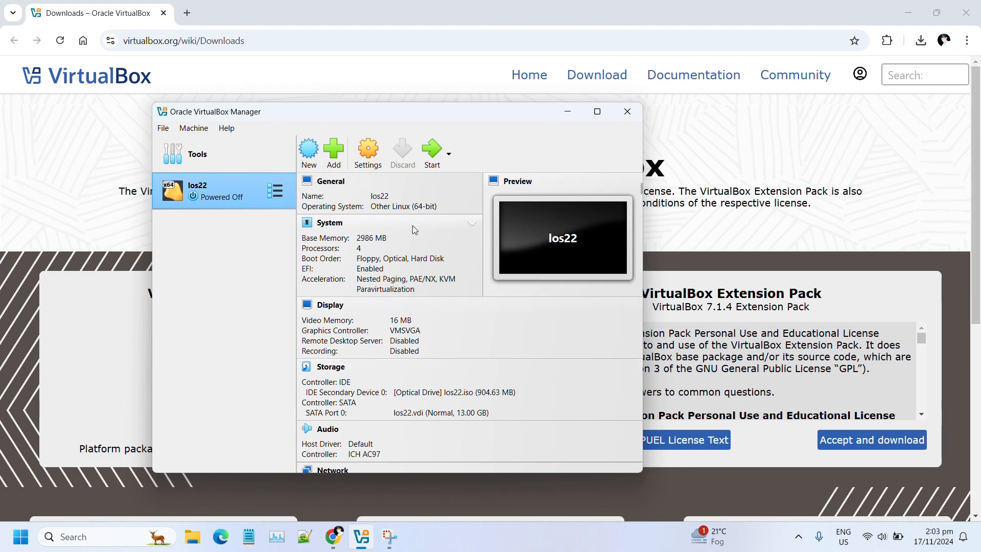
- Open los22's Storage settings and select the SATA controller holding los22.vdi
left_click(367, 154)
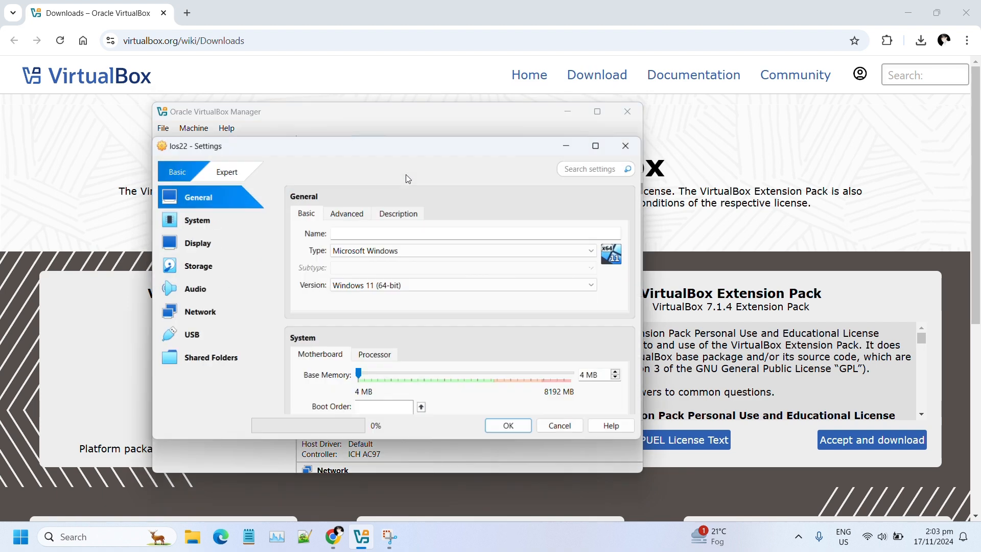
left_click(209, 275)
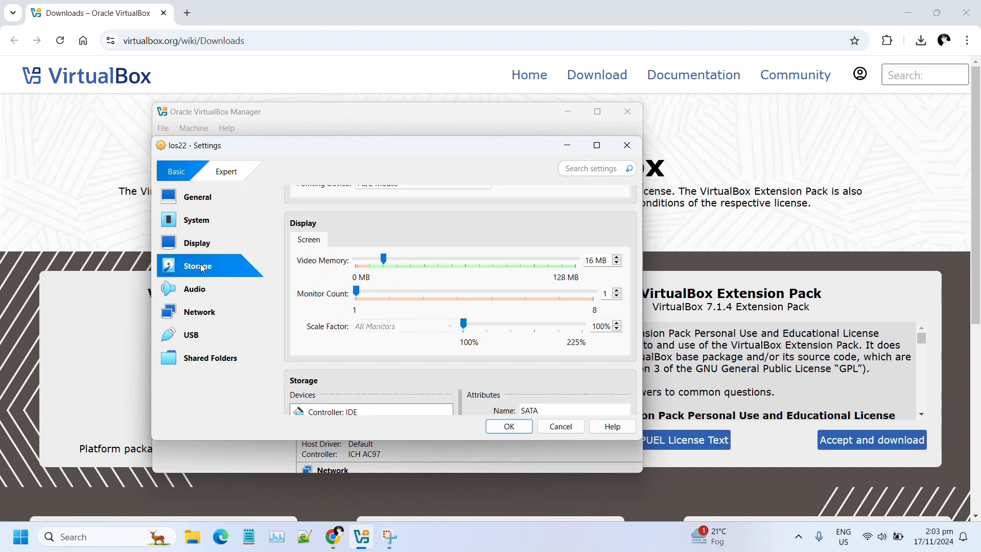
left_click(418, 23)
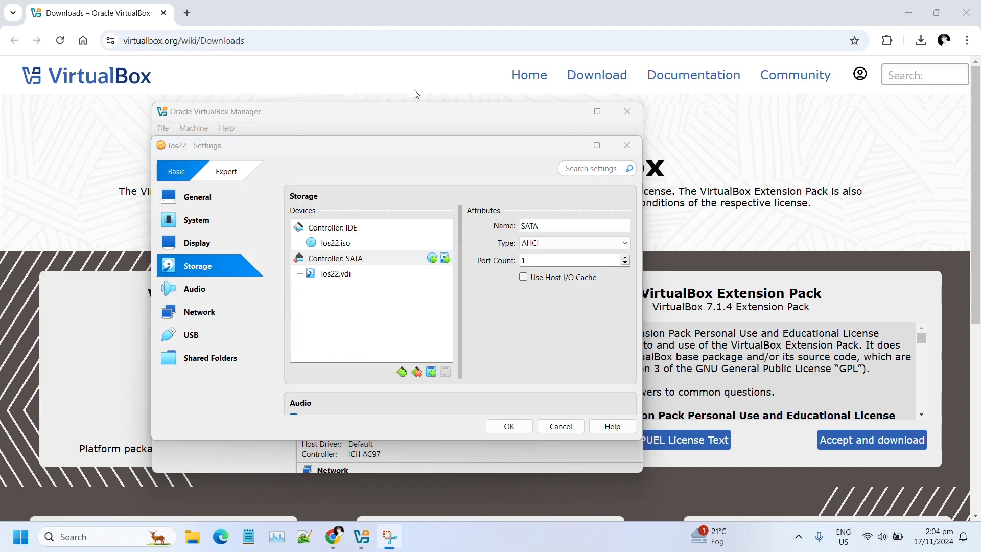
left_click(341, 273)
left_click(343, 261)
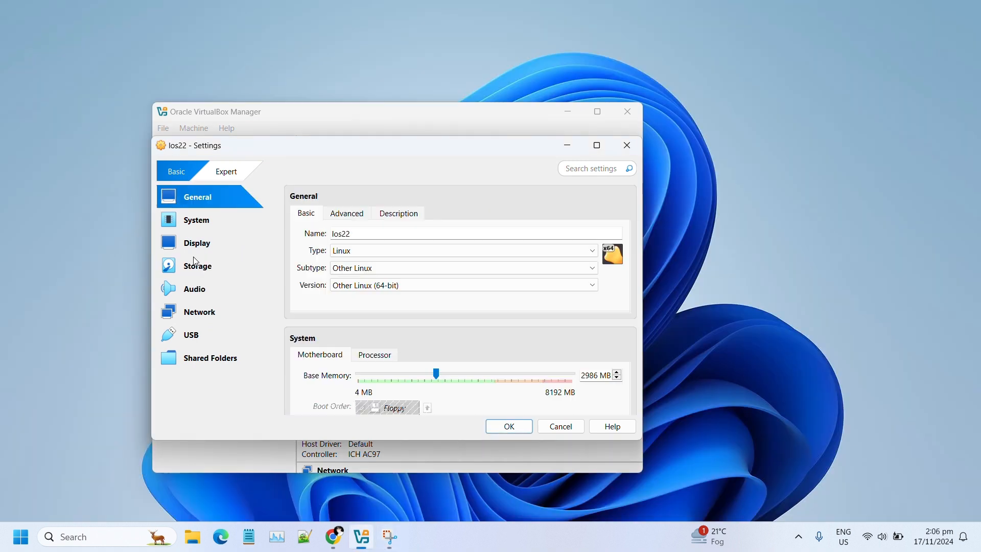
left_click(200, 269)
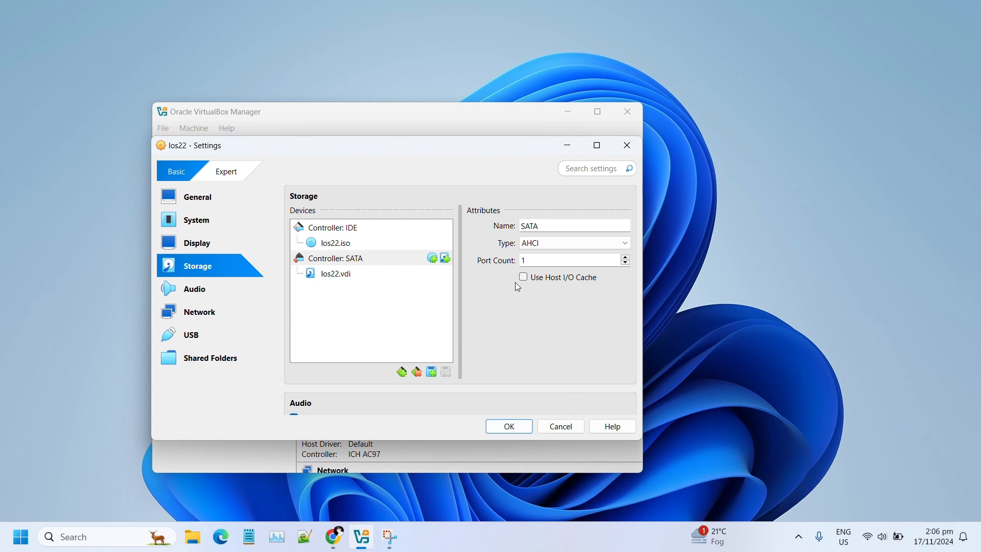
left_click(380, 262)
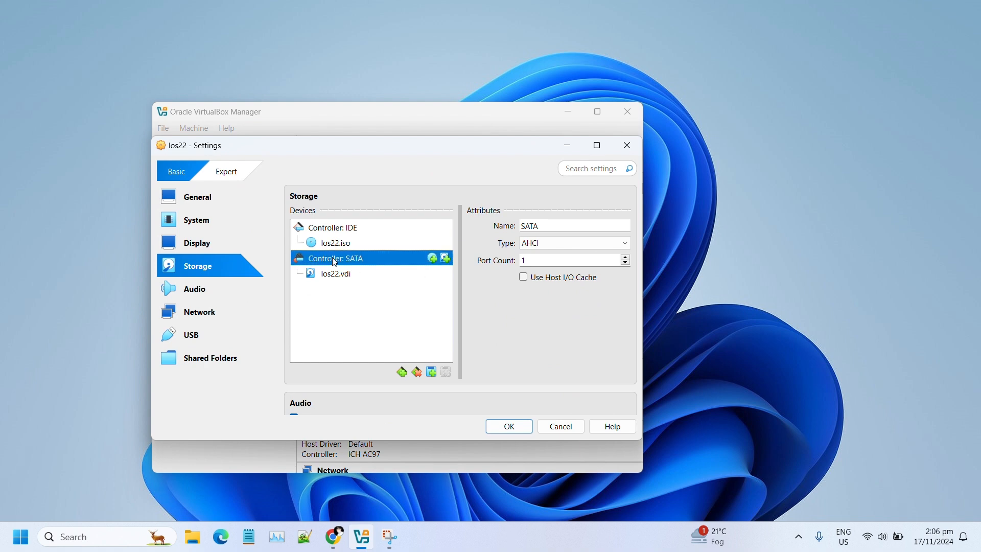
- Create a dynamically allocated 4 GB VDI disk, los22_1.vdi, and attach it to SATA
left_click(445, 259)
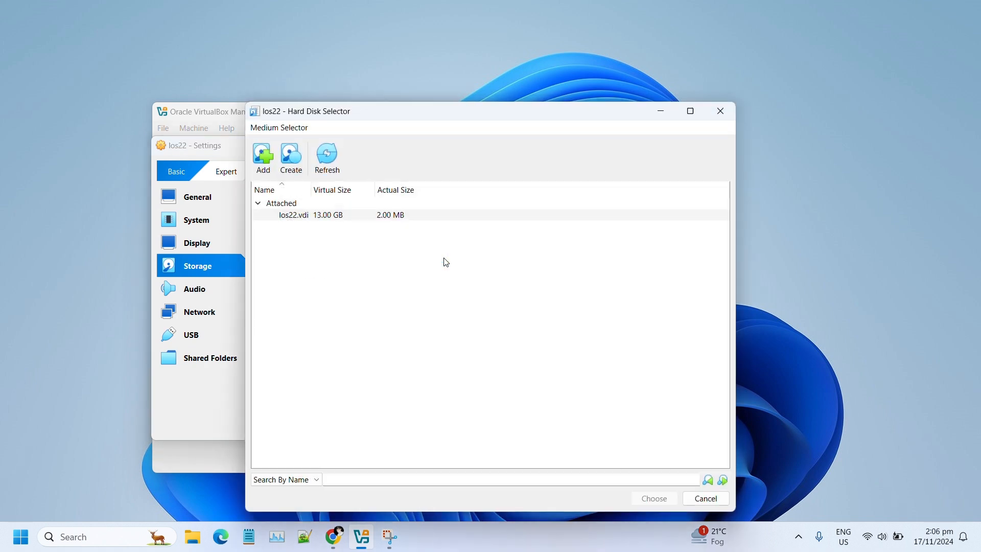
left_click(292, 163)
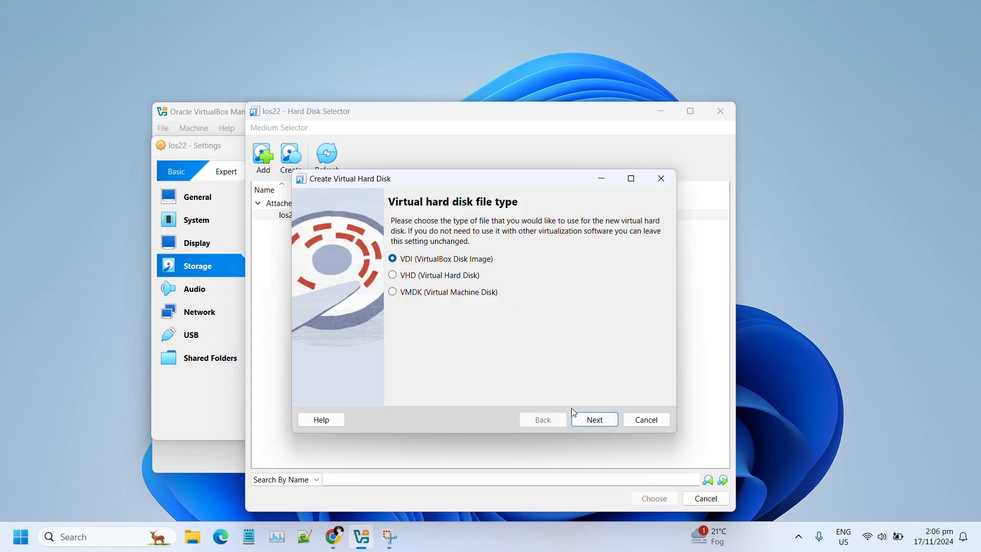
left_click(596, 422)
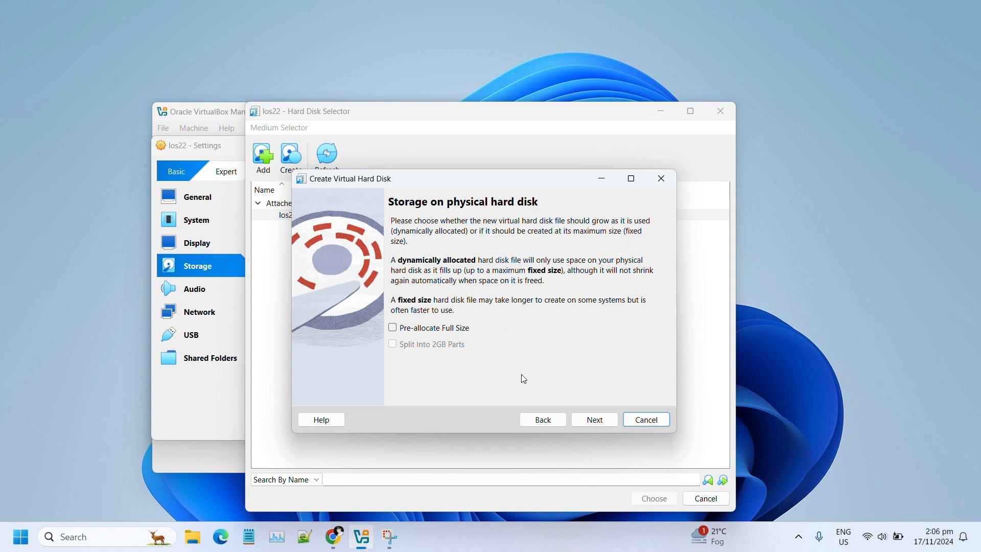
left_click(594, 420)
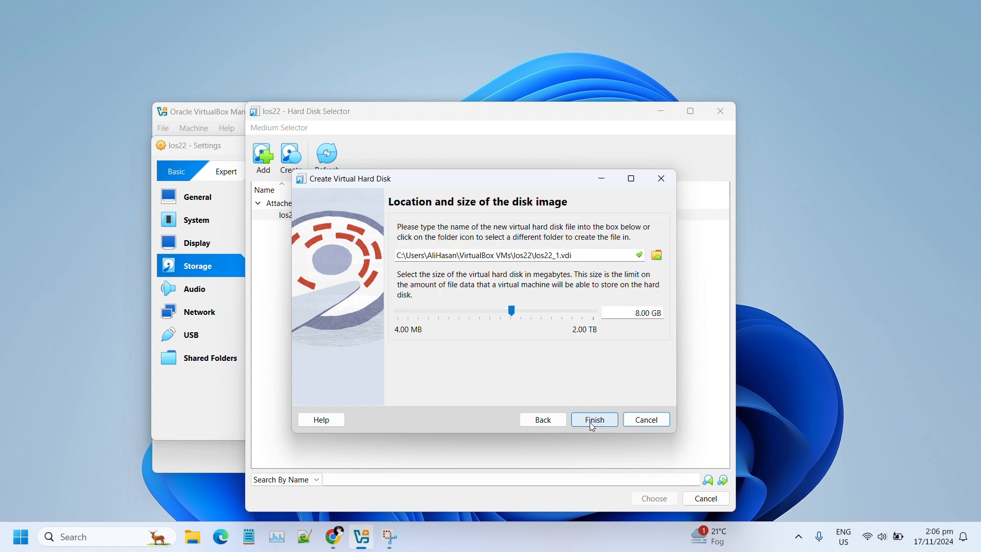
left_click(637, 313)
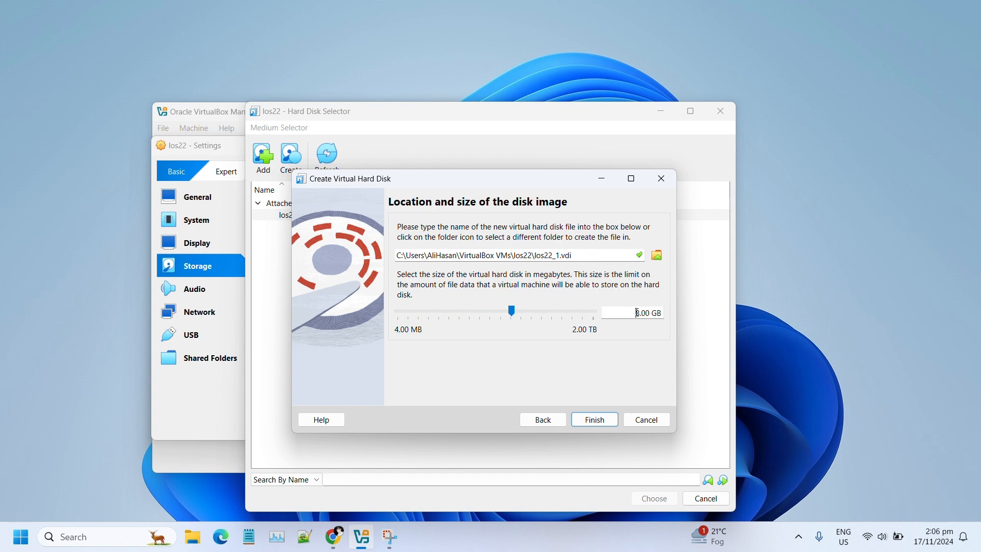
type("4")
left_click(582, 422)
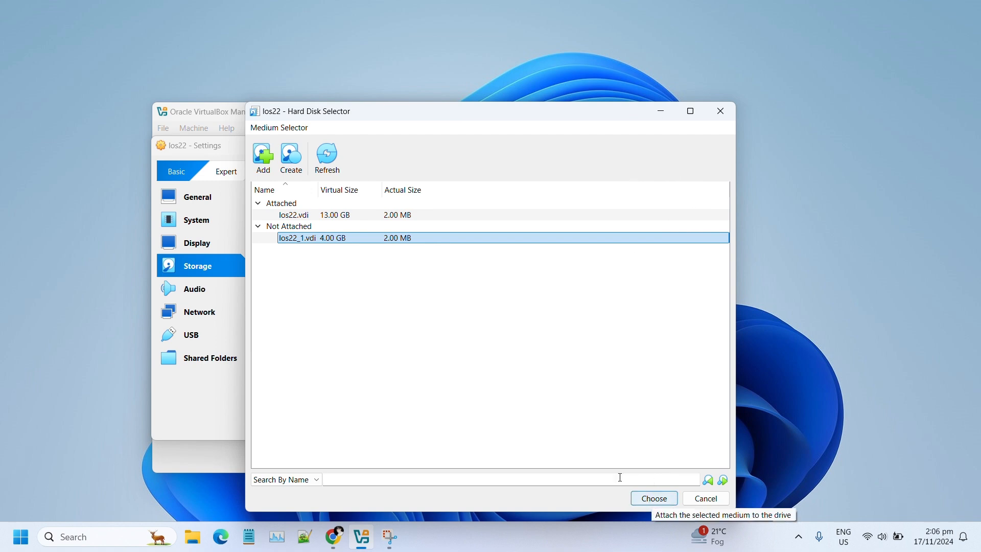
left_click(654, 499)
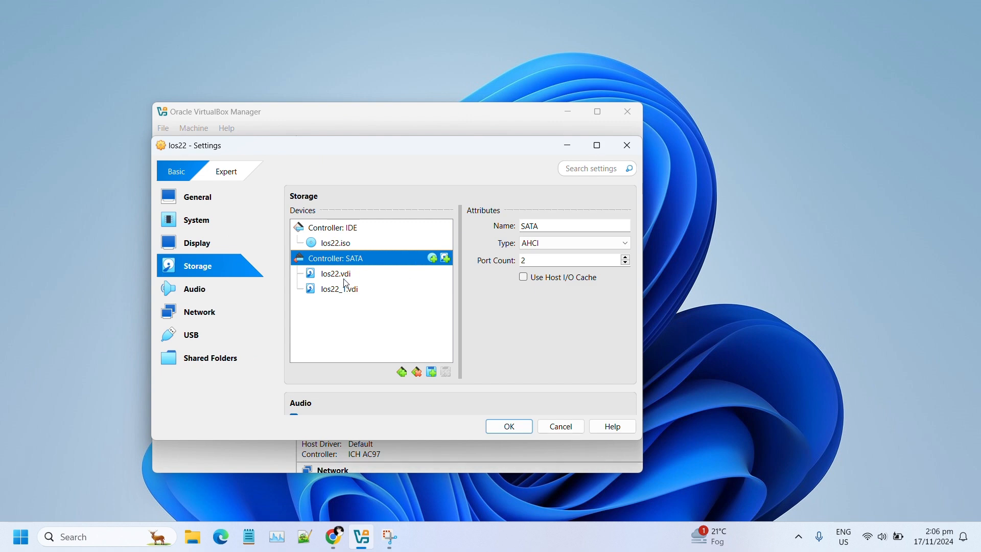
- Save the two-disk storage setup, start los22 and boot 'Install LineageOS 22.0' from GRUB
left_click(511, 427)
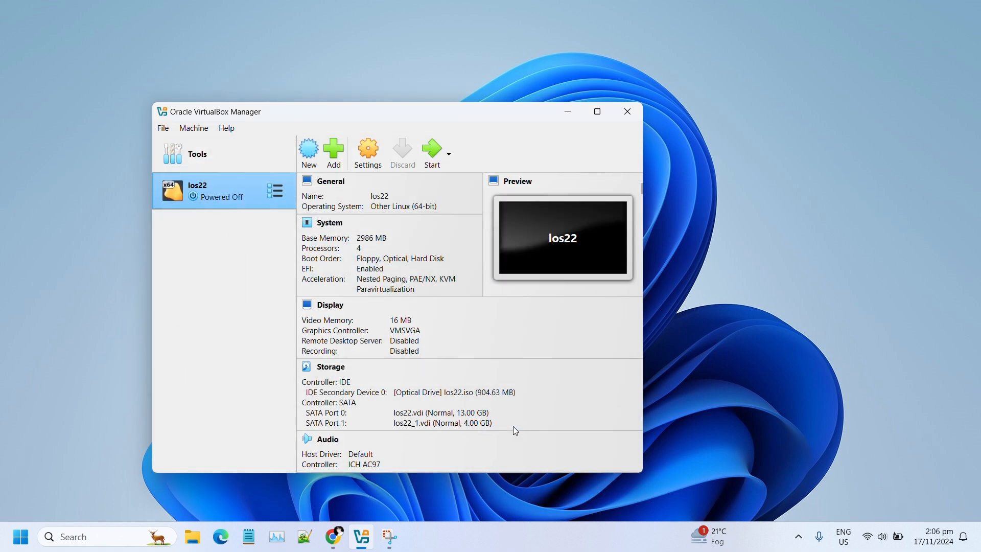
left_click(434, 153)
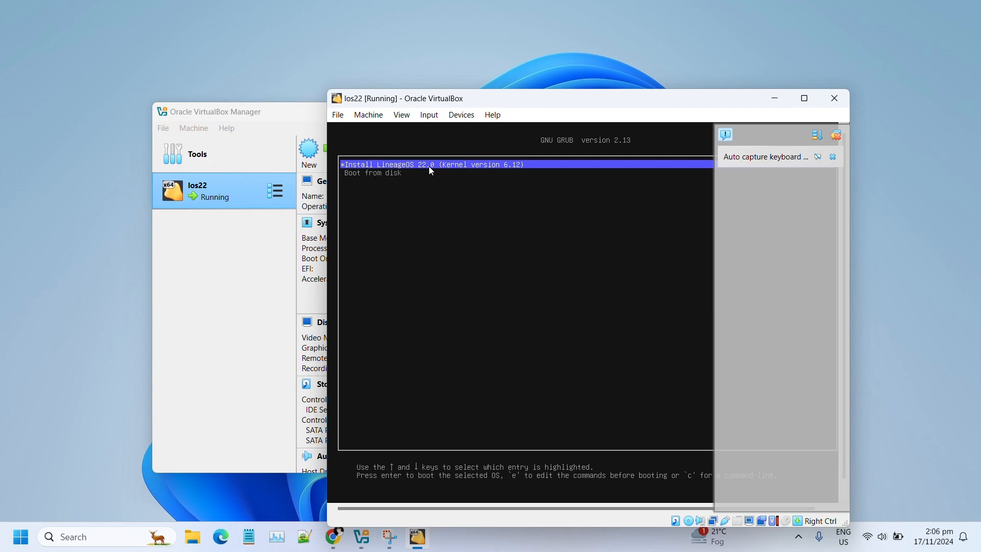
key("Return")
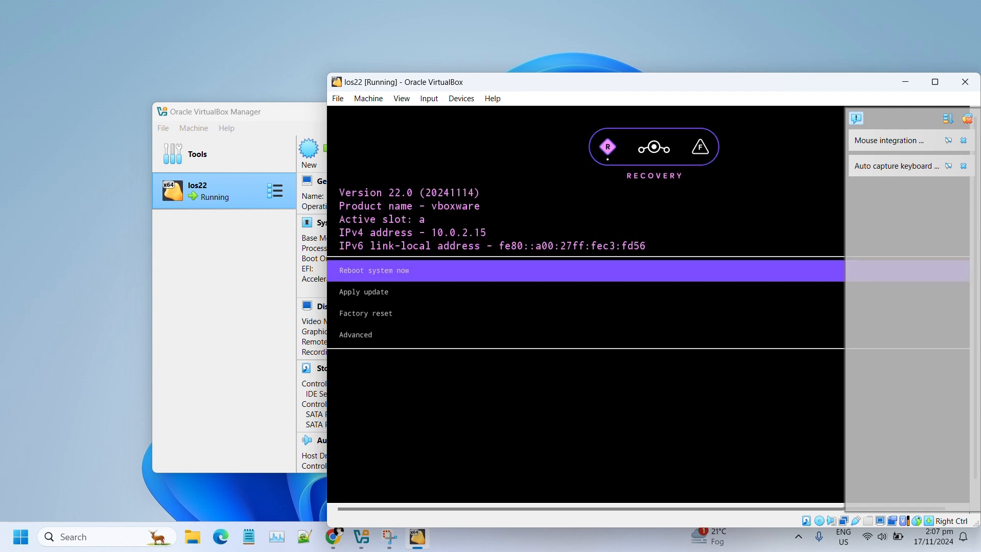
- Run Factory reset > Format data/factory reset in recovery to wipe /data and /metadata
key("Down")
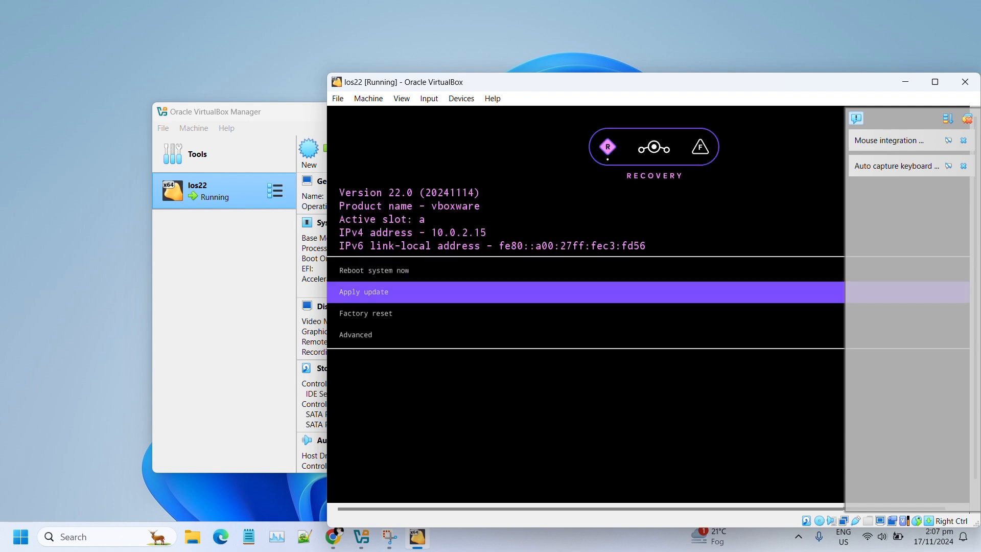
key("Down")
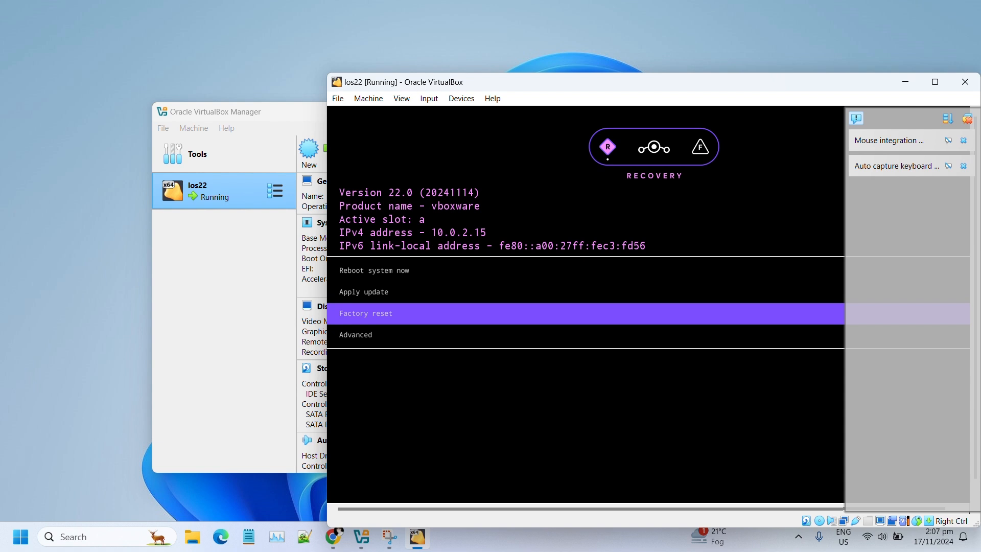
key("Return")
key("Return")
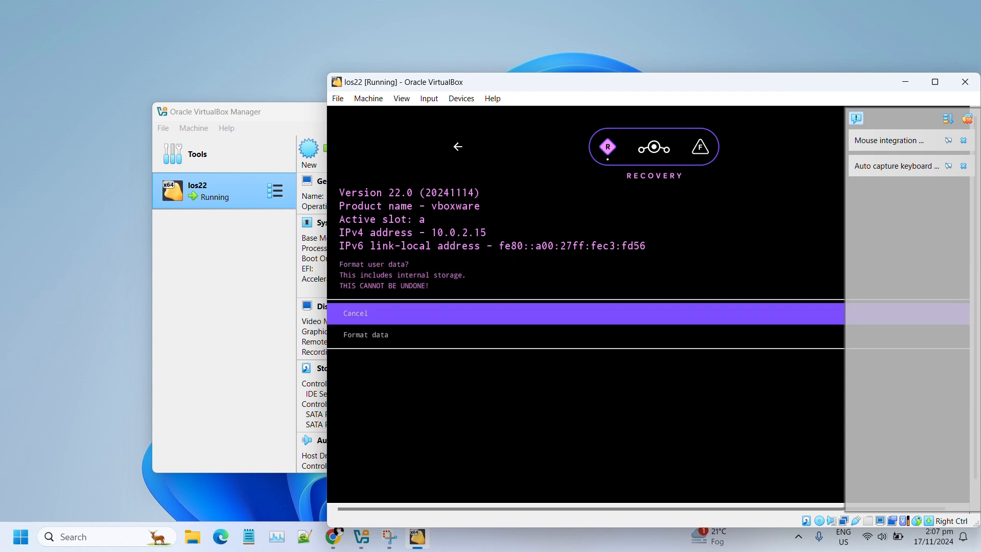
key("Down")
key("Return")
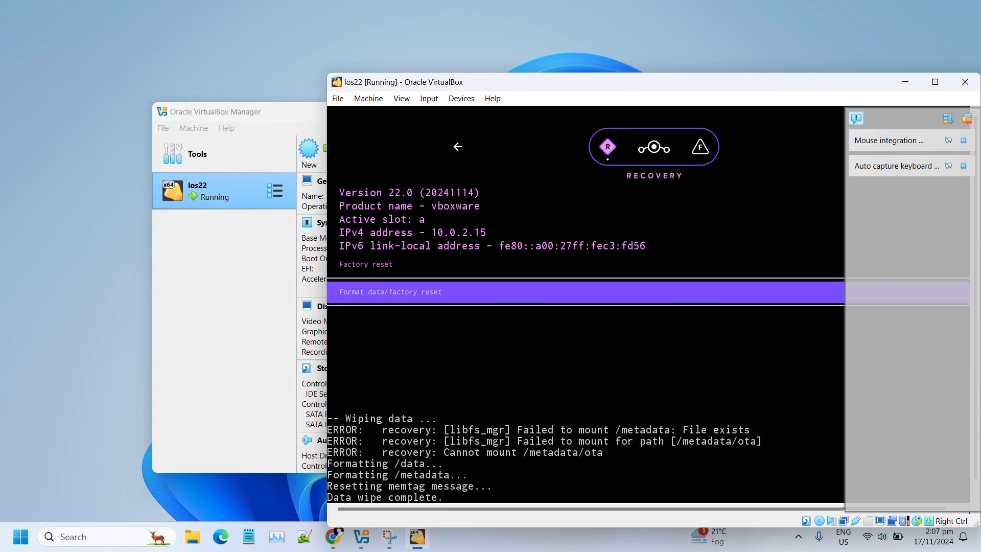
key("Up")
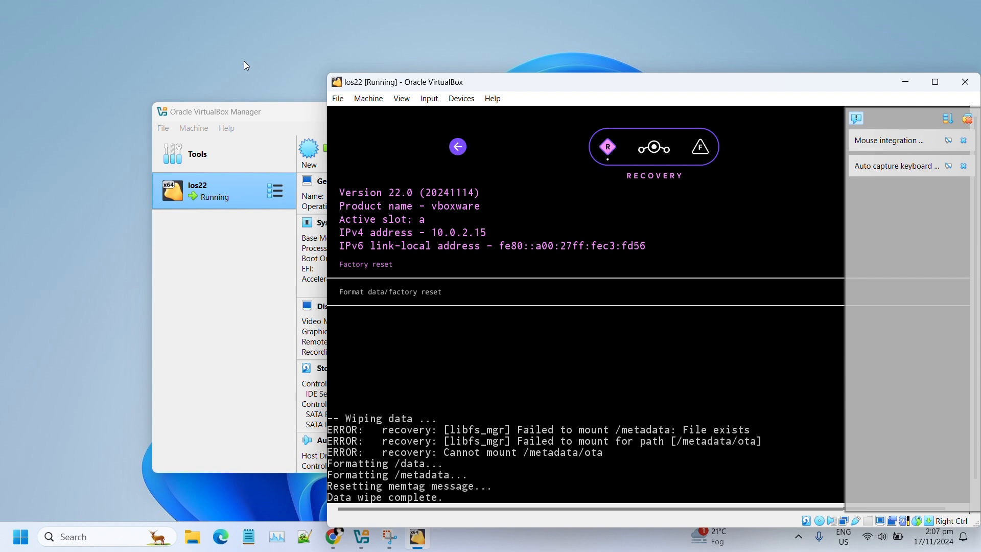
- Apply update from ISOIMAGE, installing the LineageOS zip package from /storage/ISOIMAGE
key("Return")
key("Down")
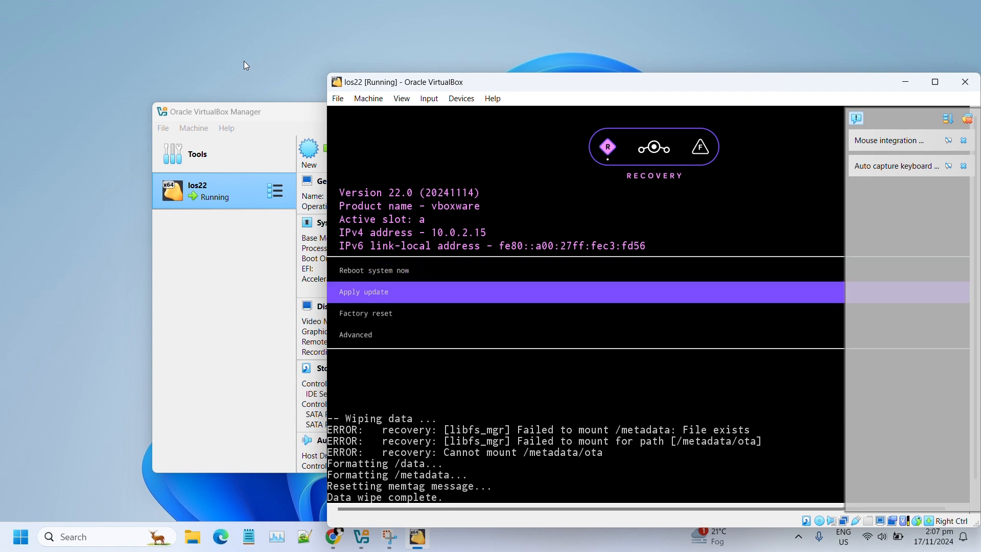
key("Return")
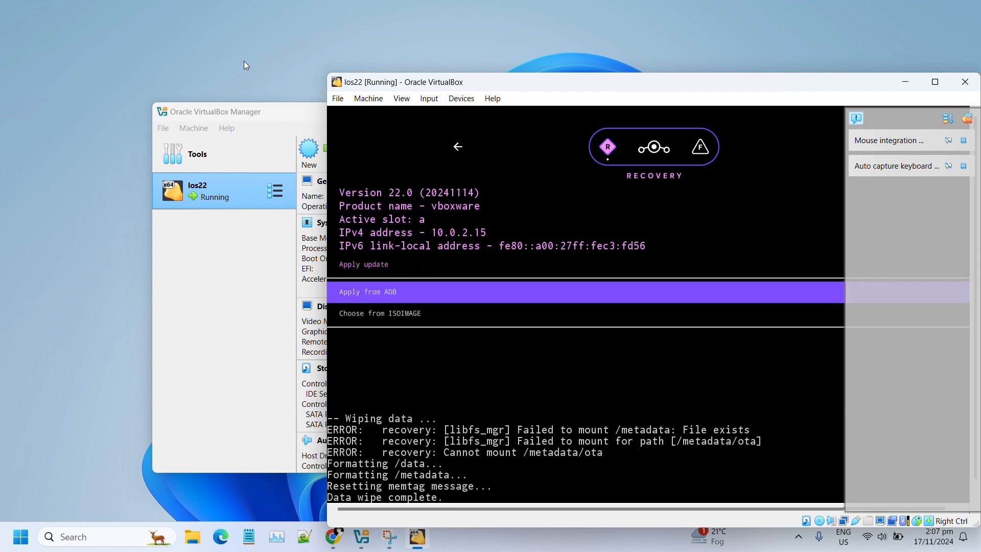
key("Down")
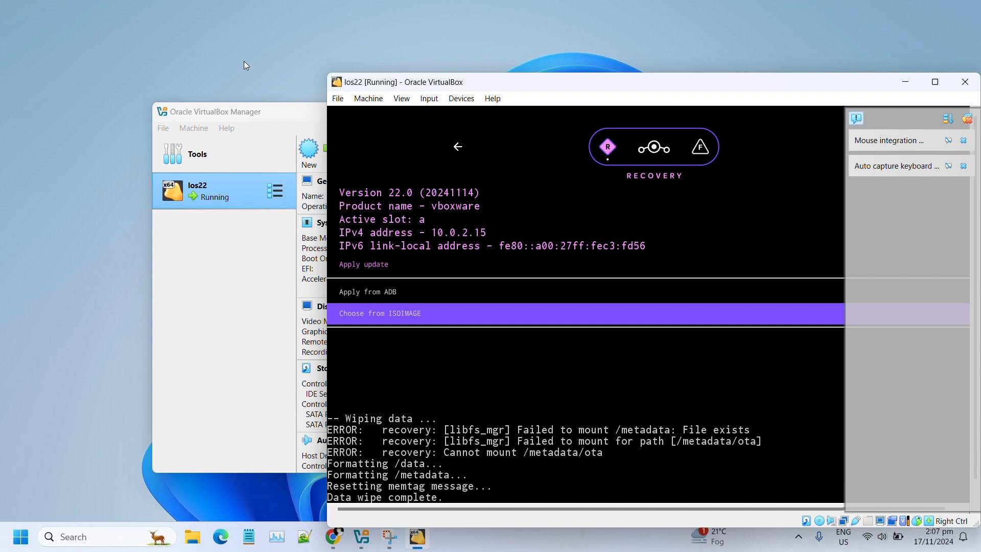
key("Return")
key("Down")
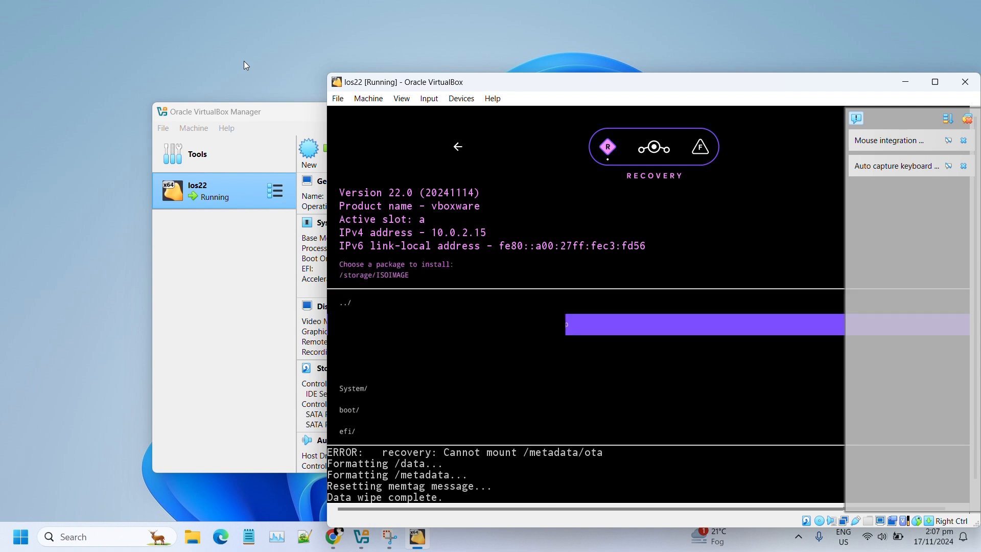
key("Return")
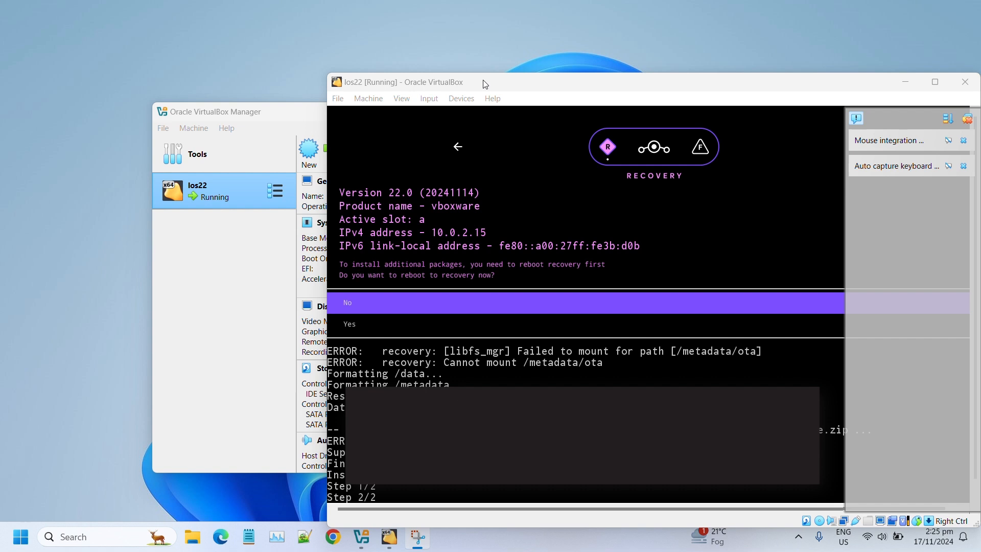
- Decline rebooting to recovery and reboot the system after the successful install
left_click(485, 83)
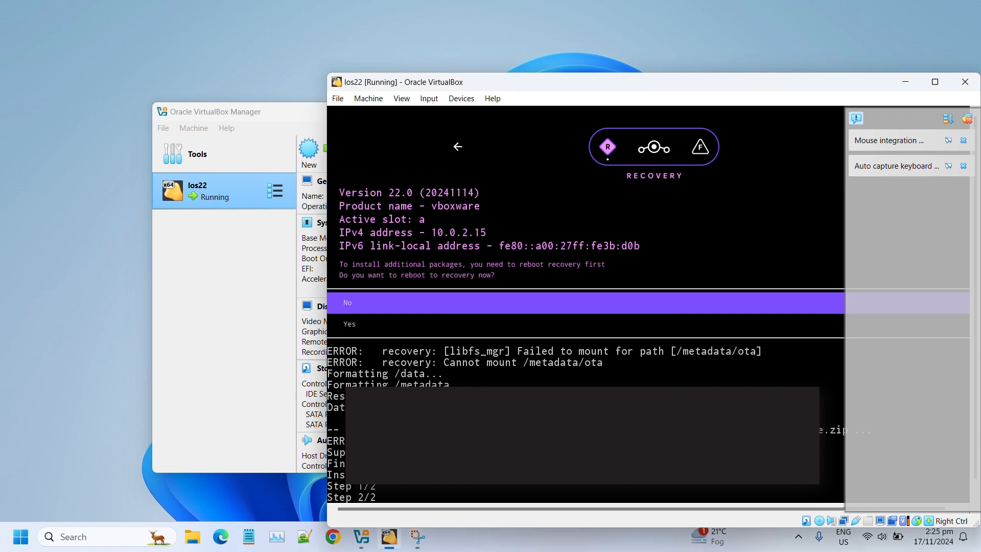
key("Return")
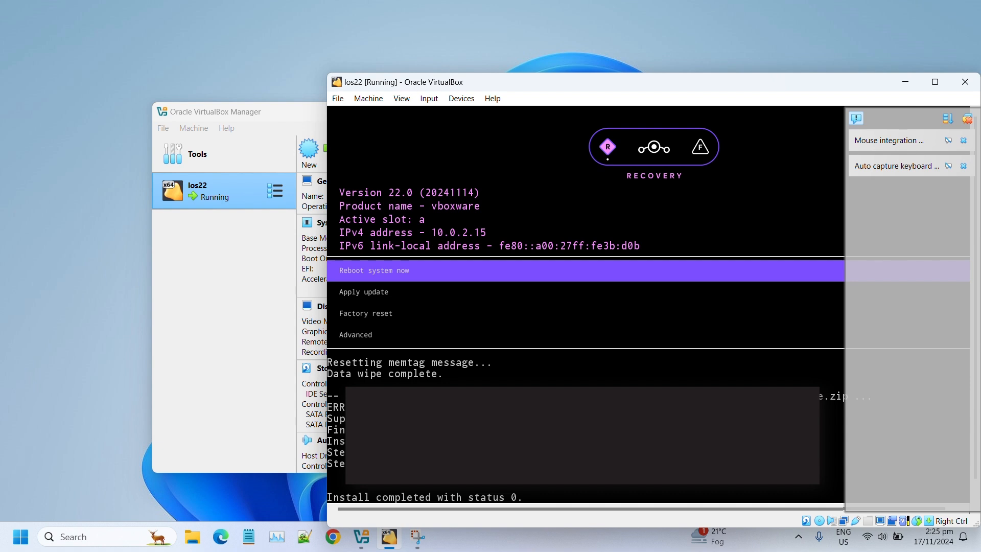
key("Return")
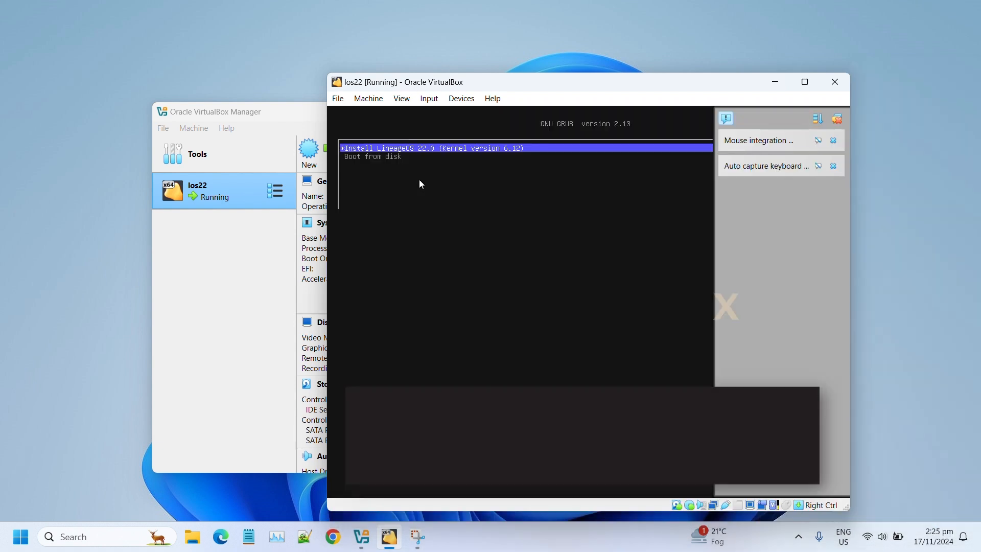
- Choose Boot from disk in GRUB and start the LineageOS 22.0 entry
key("Down")
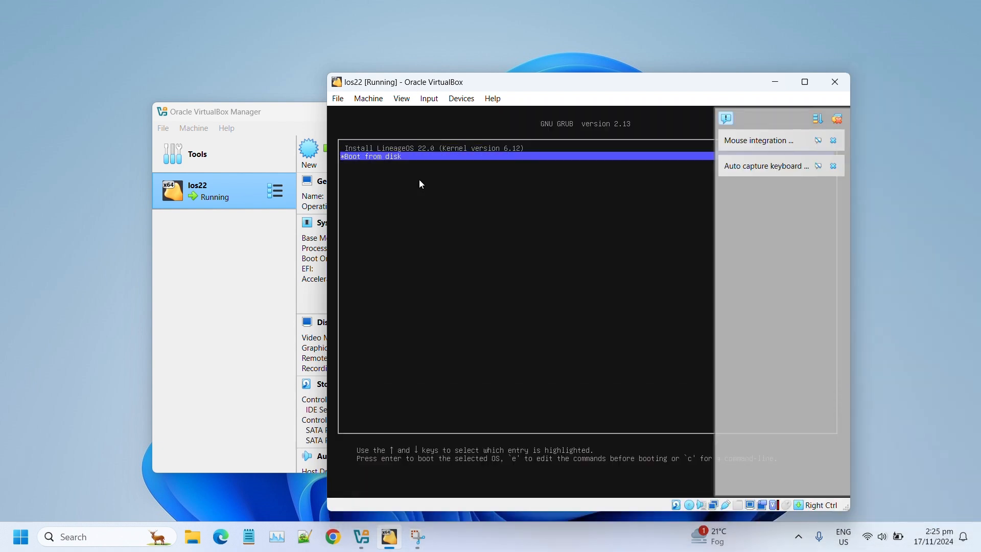
key("Return")
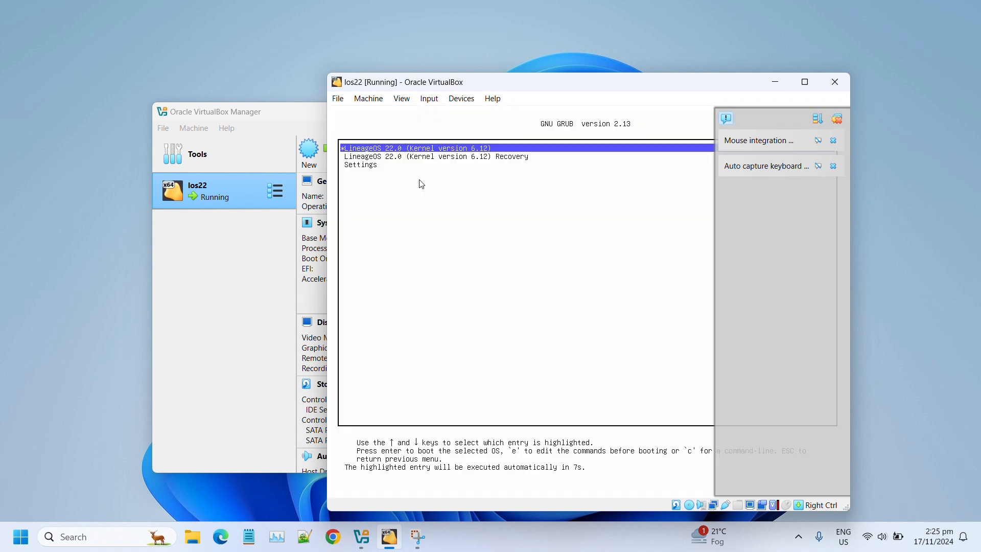
key("Return")
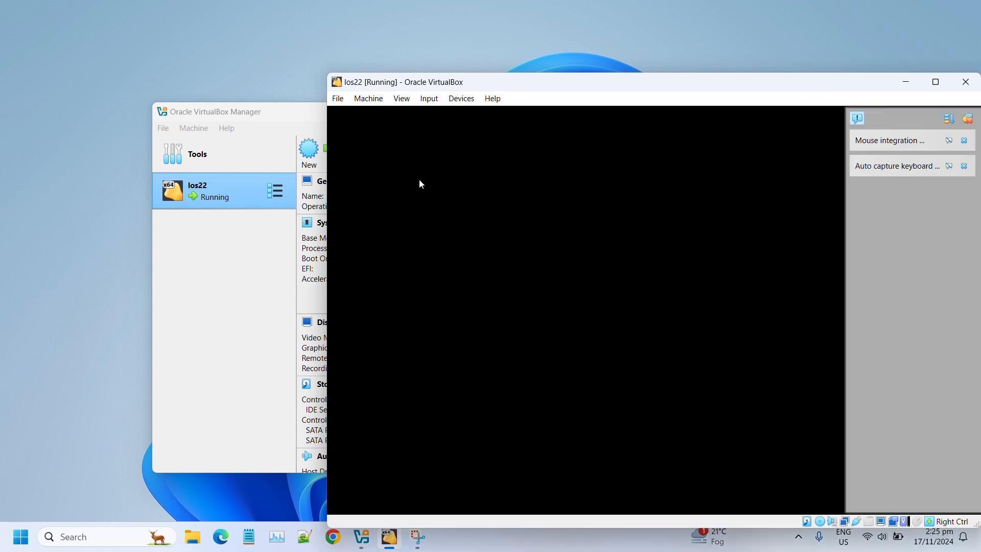